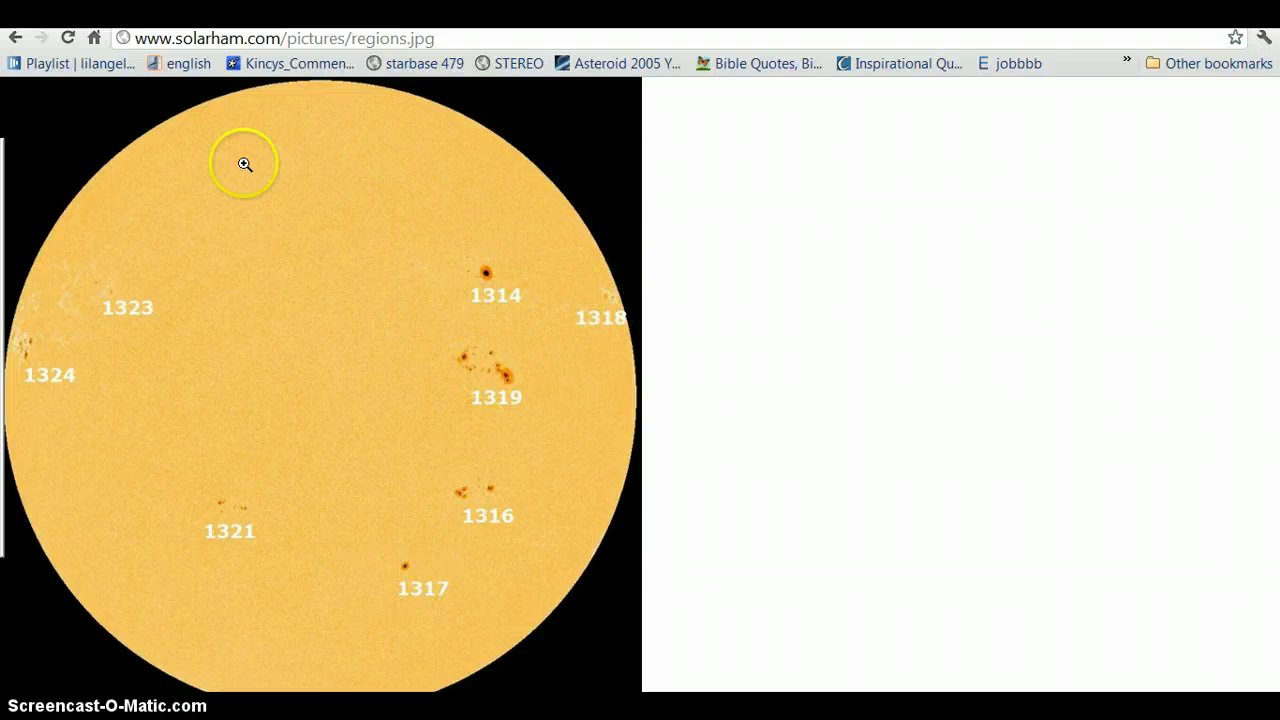
View the sunspot regions image full size, then return to solarham.com and scroll to the Lasco section.
left_click(48, 332)
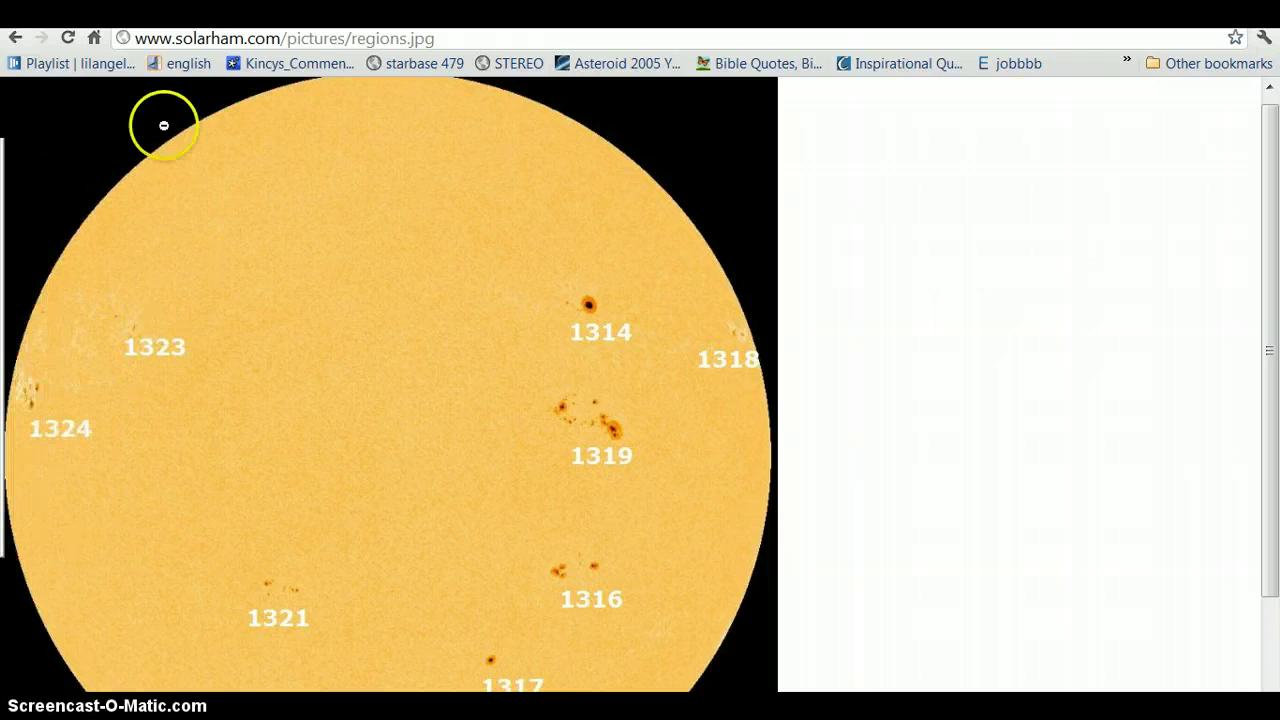
left_click(17, 42)
left_click_drag(1272, 190, 1257, 347)
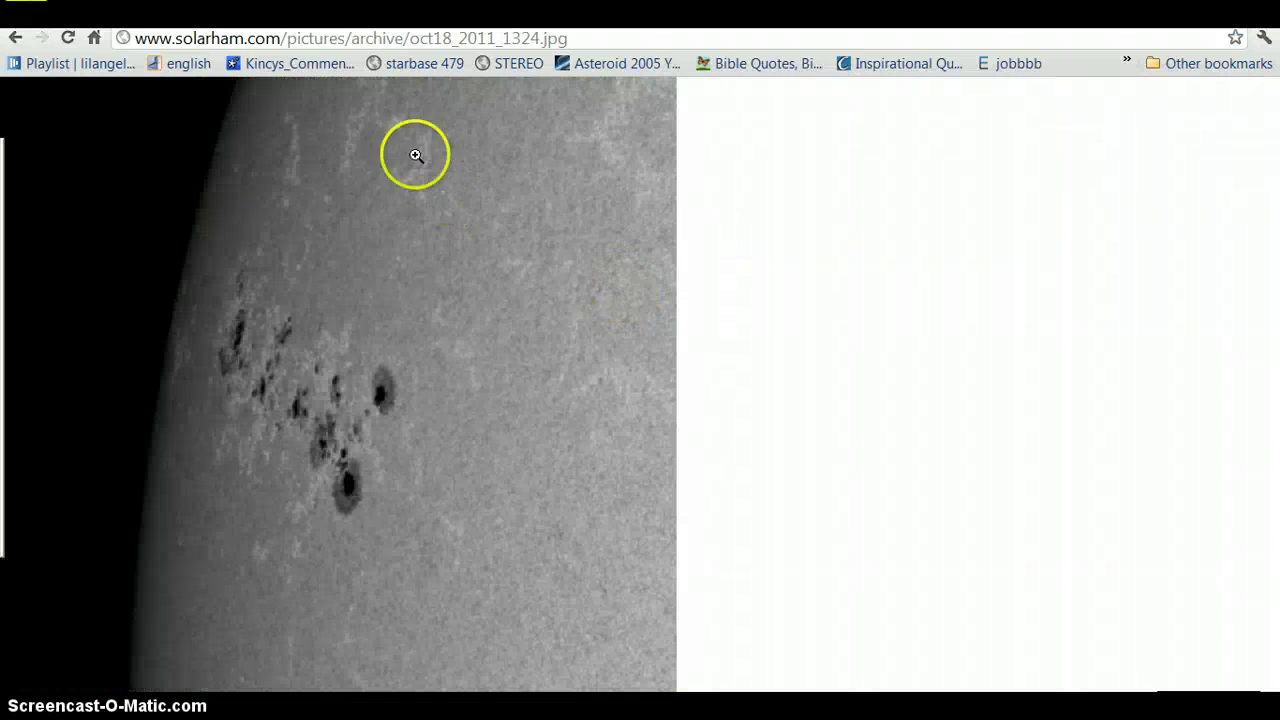
Enlarge the Sunspot 1324 close-up to full size, then go back to the solarham.com page.
left_click(312, 390)
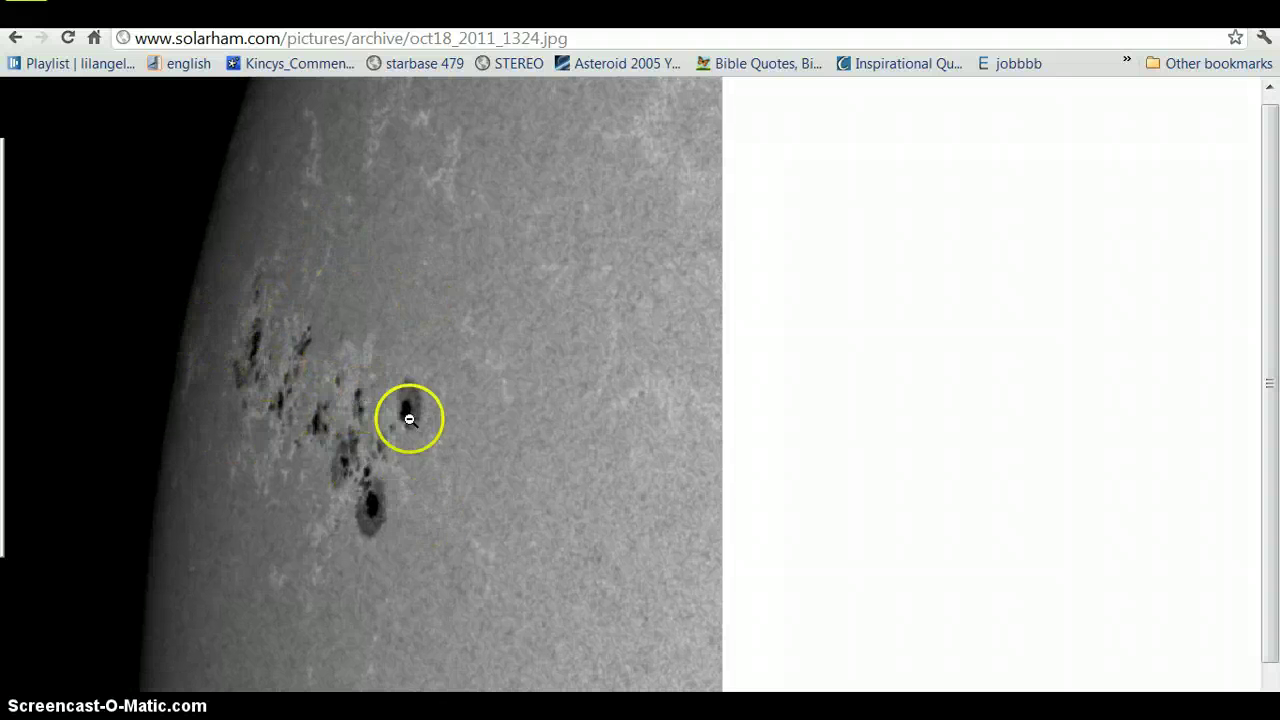
left_click(14, 40)
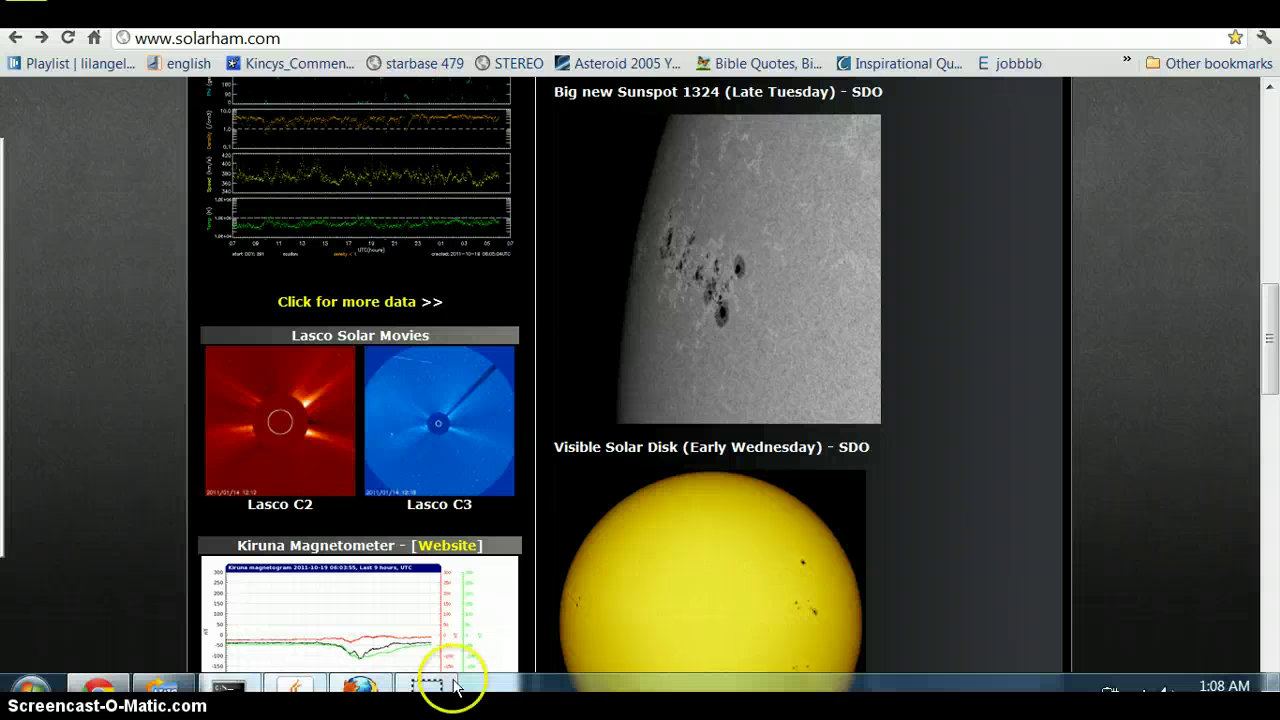
Bring JHelioviewer forward, pause the LASCO C2 movie and scrub ahead to frames 171 and 180.
left_click(298, 688)
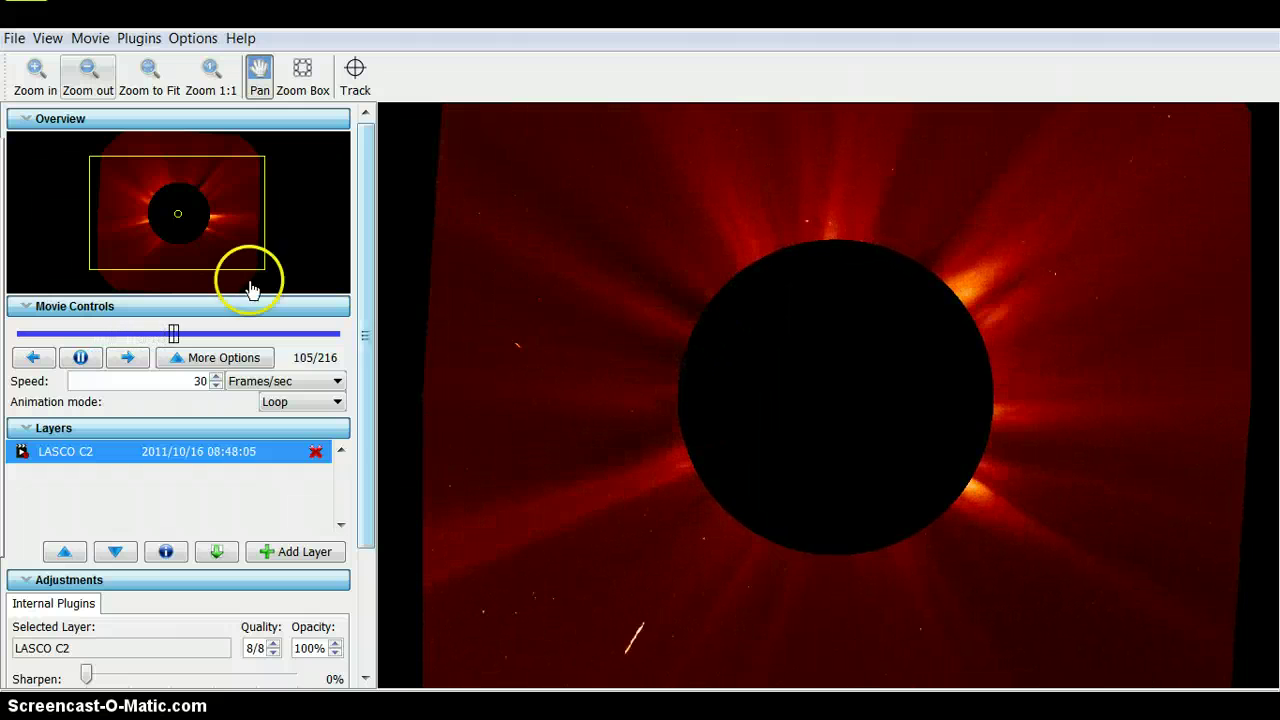
left_click(82, 357)
mouse_move(195, 334)
left_mouse_down()
mouse_move(286, 334)
mouse_move(278, 350)
mouse_move(240, 343)
left_mouse_up()
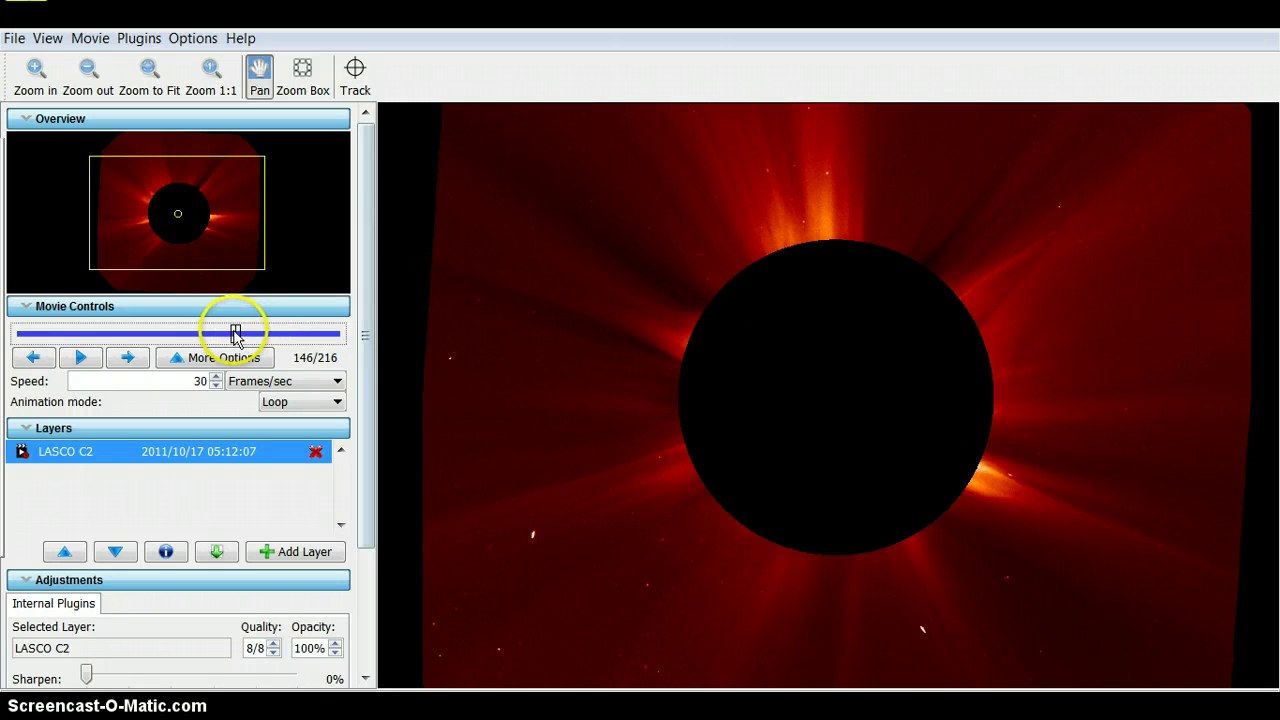
left_click_drag(240, 336, 312, 352)
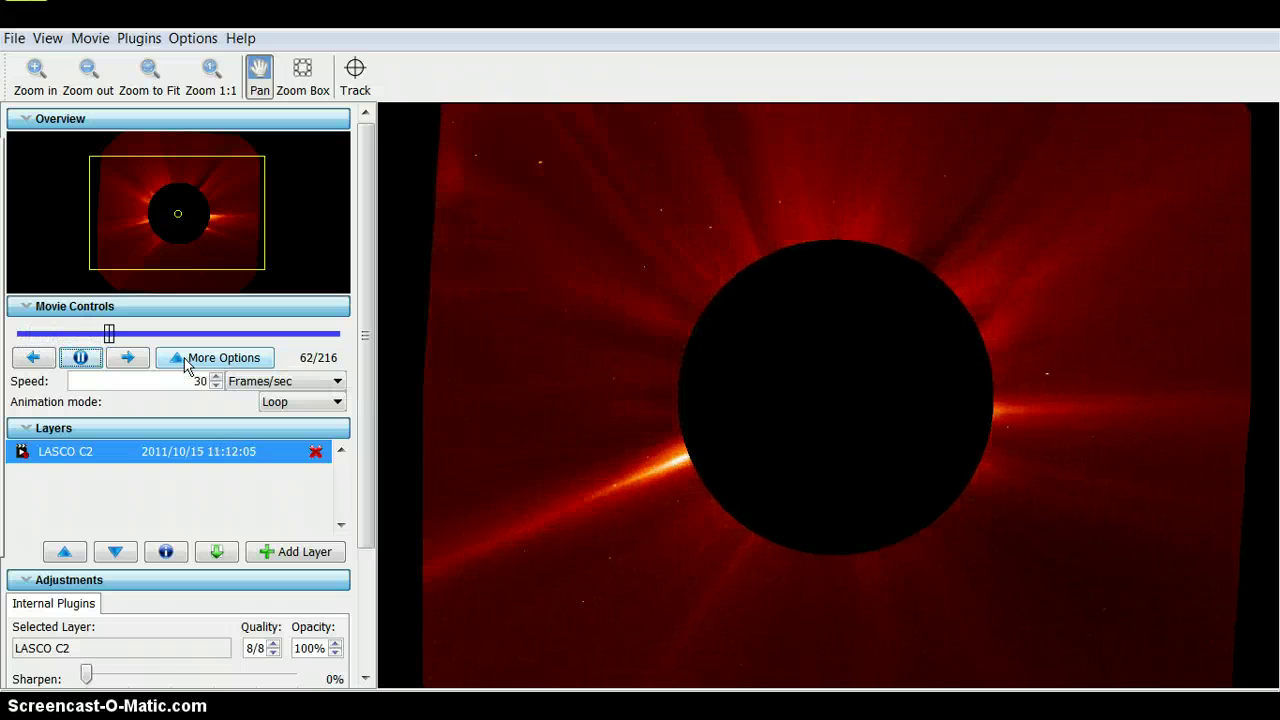
Step the LASCO C2 movie forward, then show the taskbar calendar for Wednesday, October 19, 2011.
left_click(127, 357)
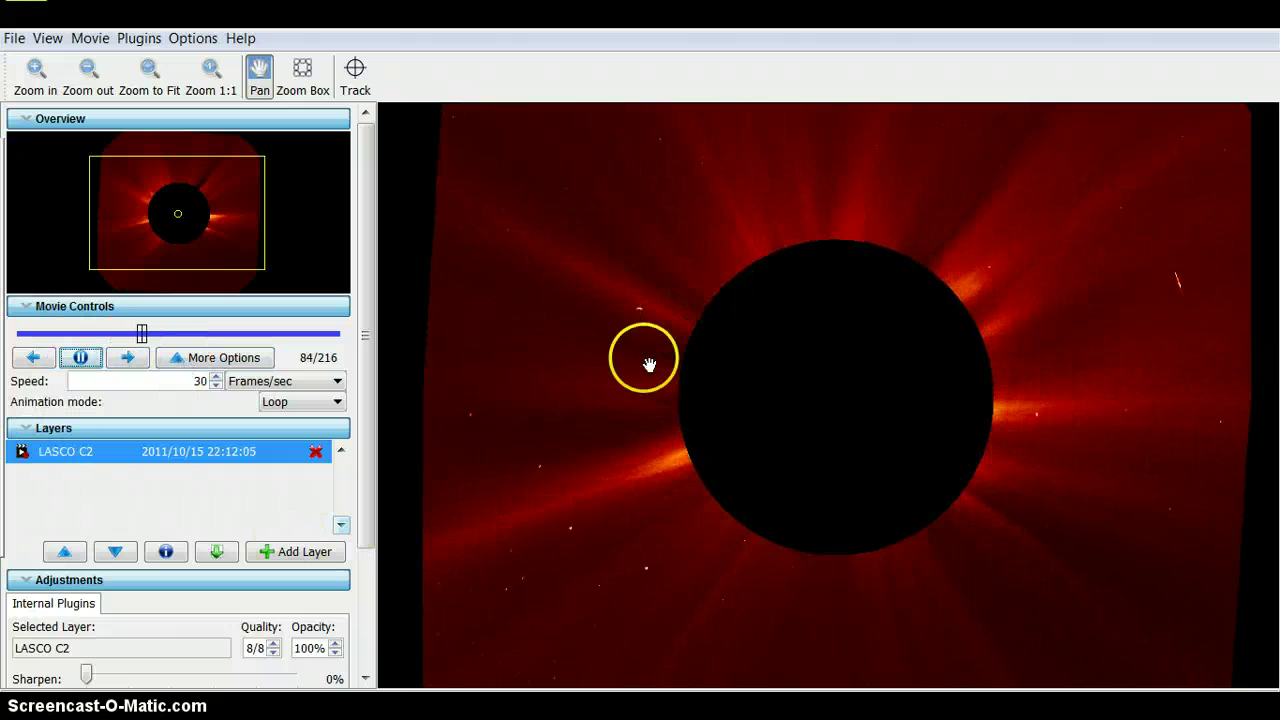
mouse_move(894, 690)
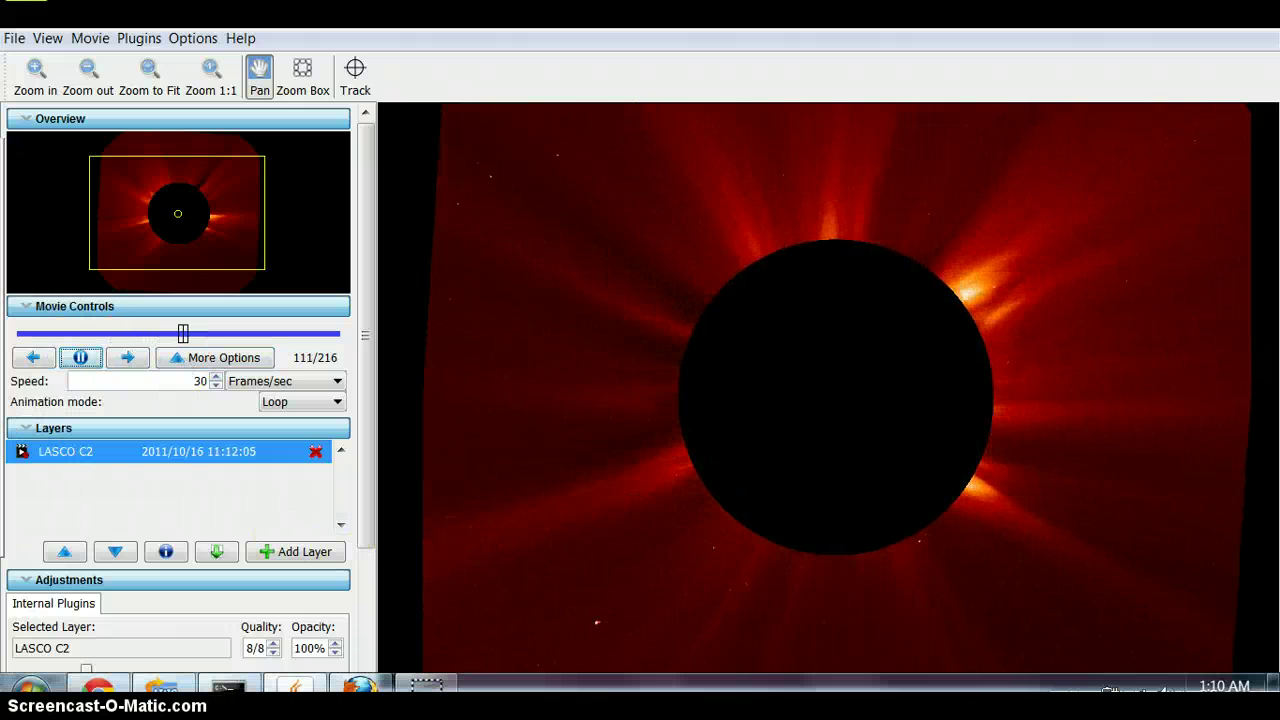
left_click(1222, 686)
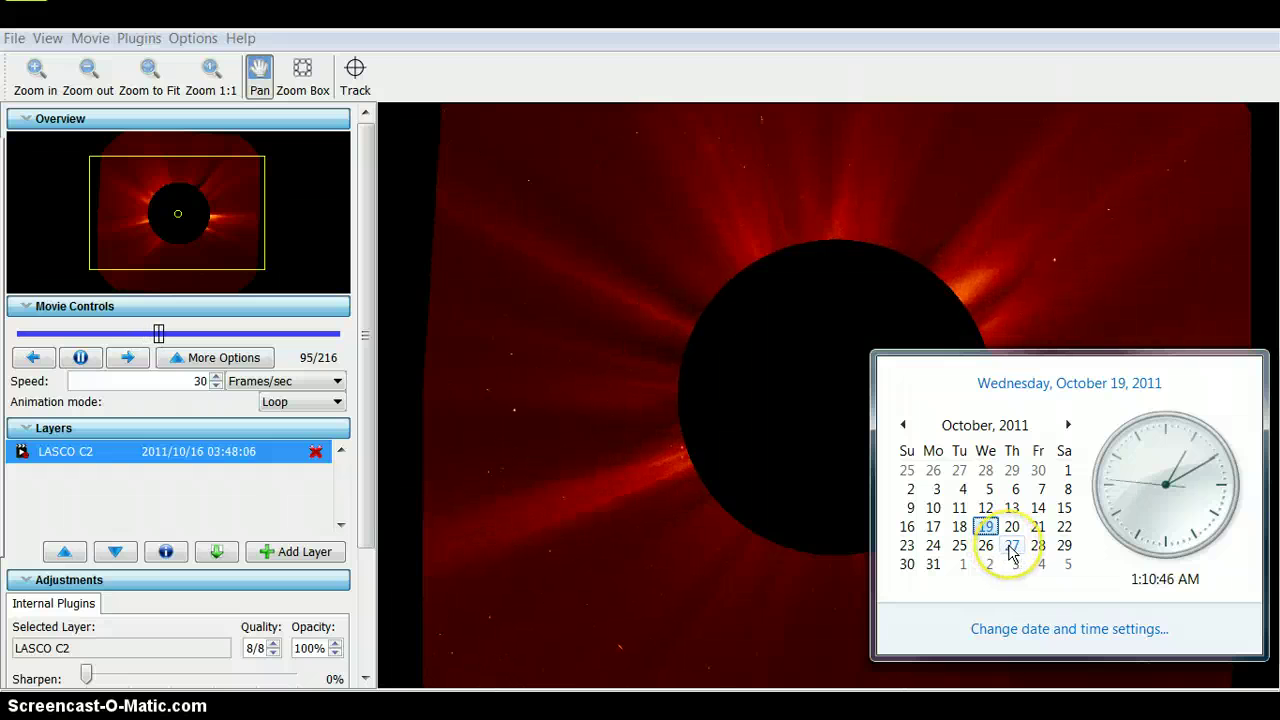
Dismiss the calendar flyout so the LASCO C2 loop is fully visible at frame 37.
left_click(1036, 550)
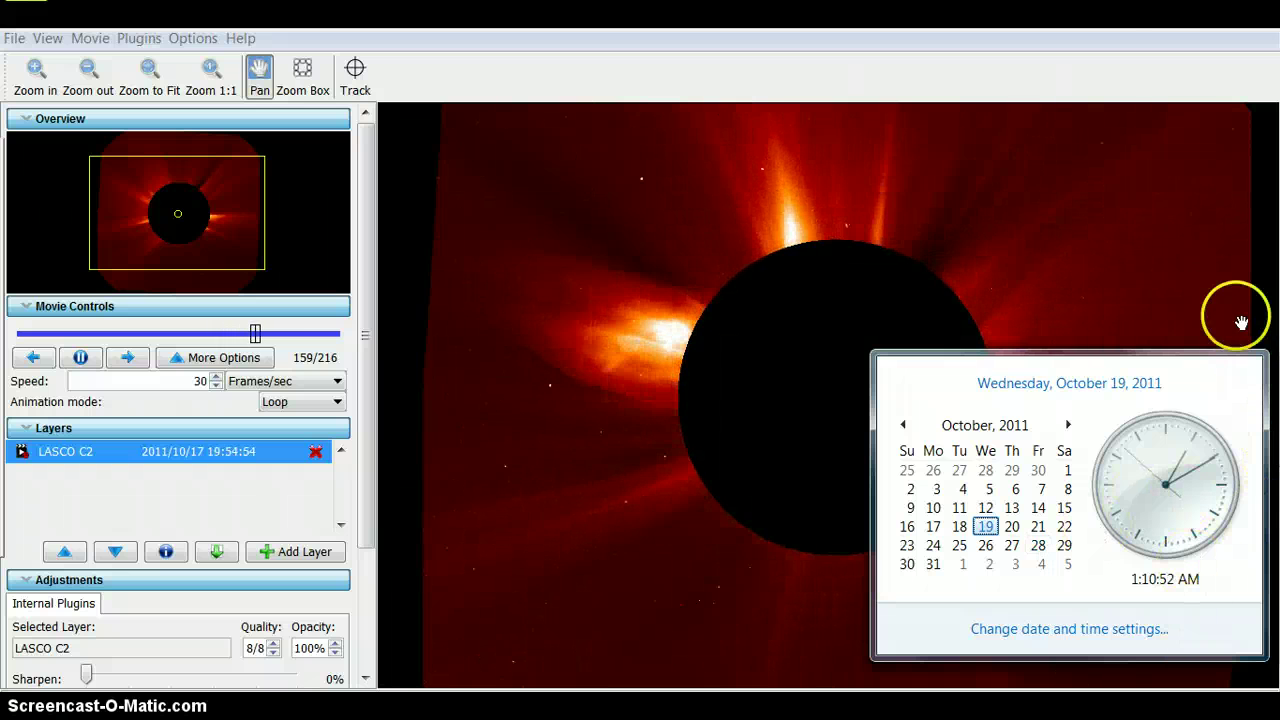
left_click(1143, 66)
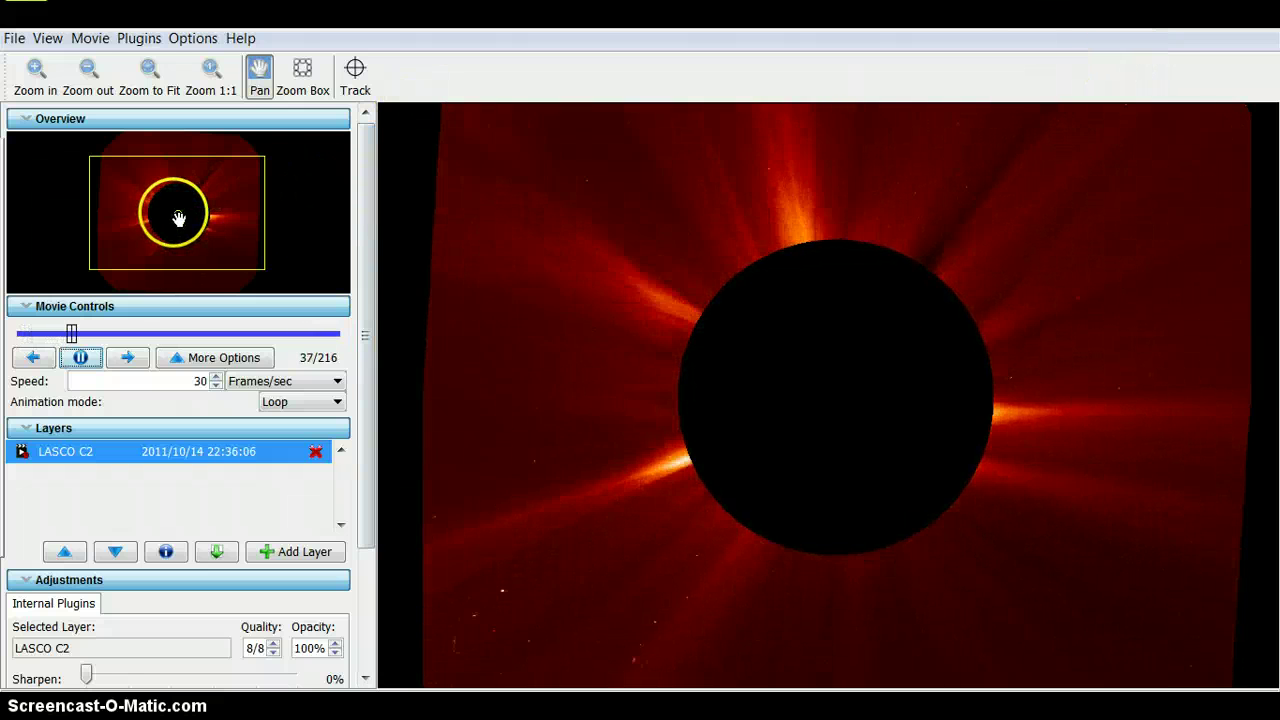
Pan the Overview rectangle up-left and zoom in three times on the bright streamer.
left_click_drag(177, 219, 140, 198)
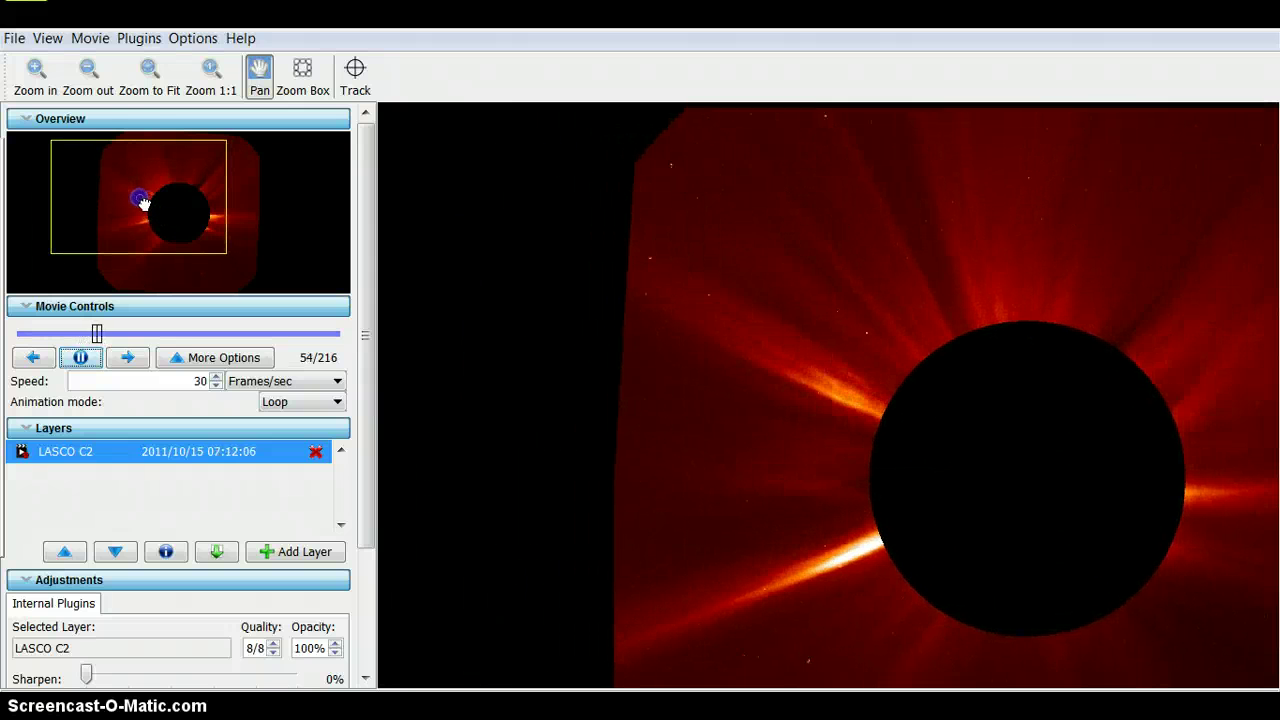
left_click(45, 77)
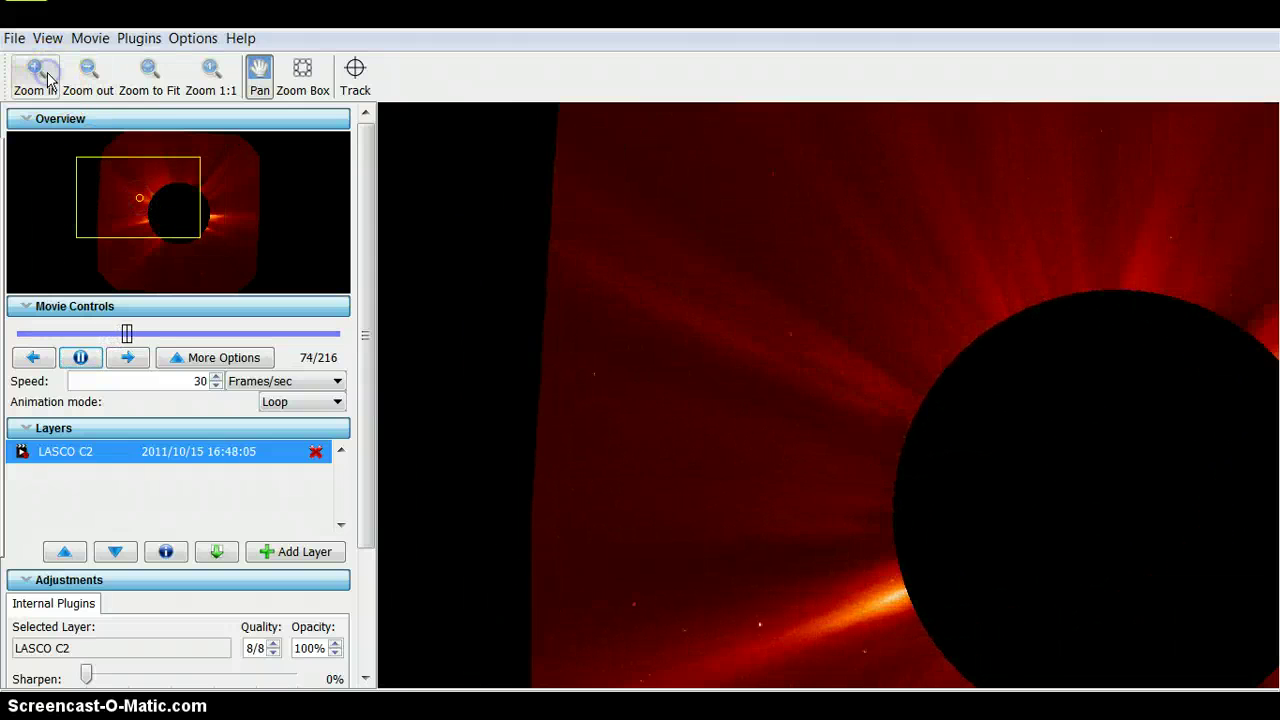
left_click(47, 78)
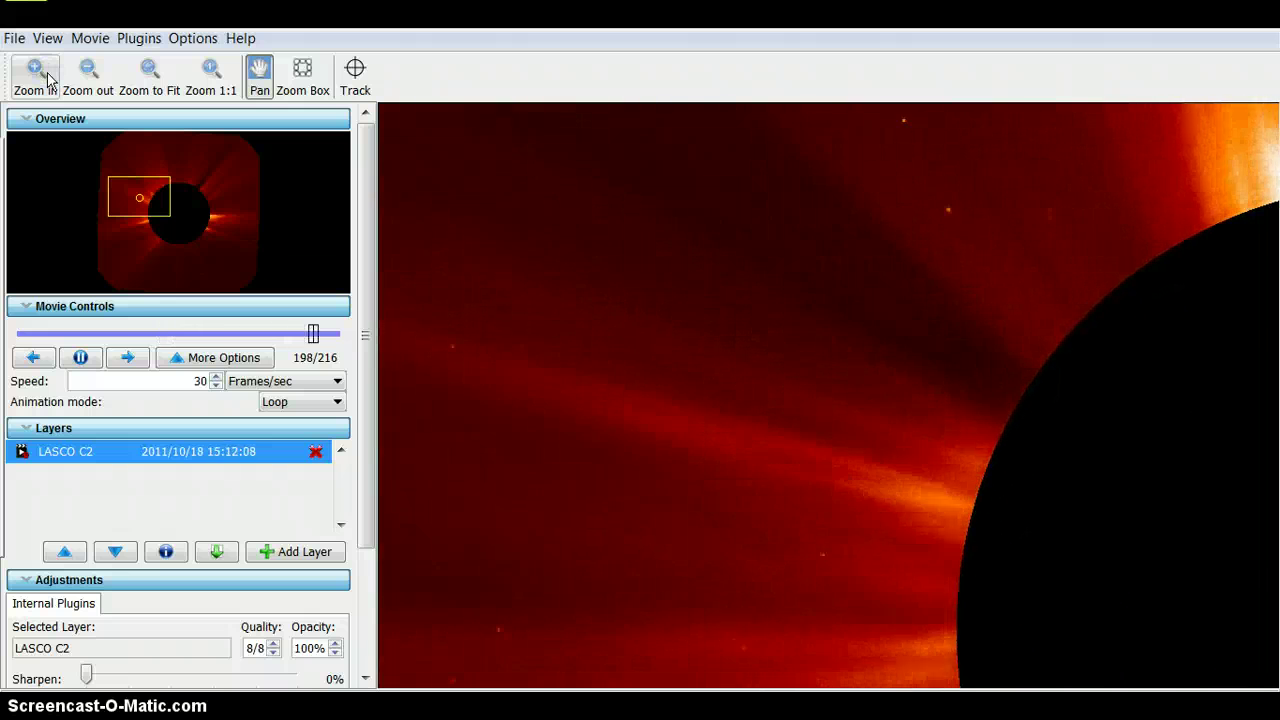
left_click(47, 78)
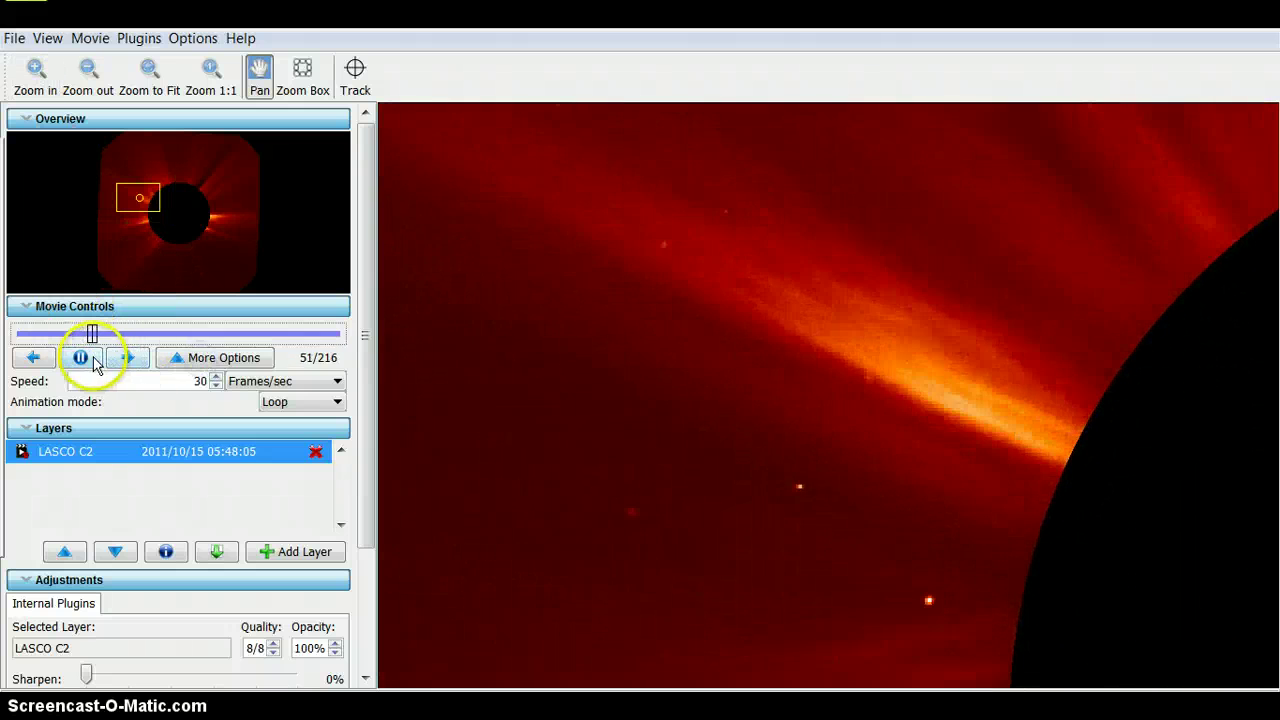
Pause the zoomed loop, scrub ahead to about frame 142, and resume looping.
left_click(100, 358)
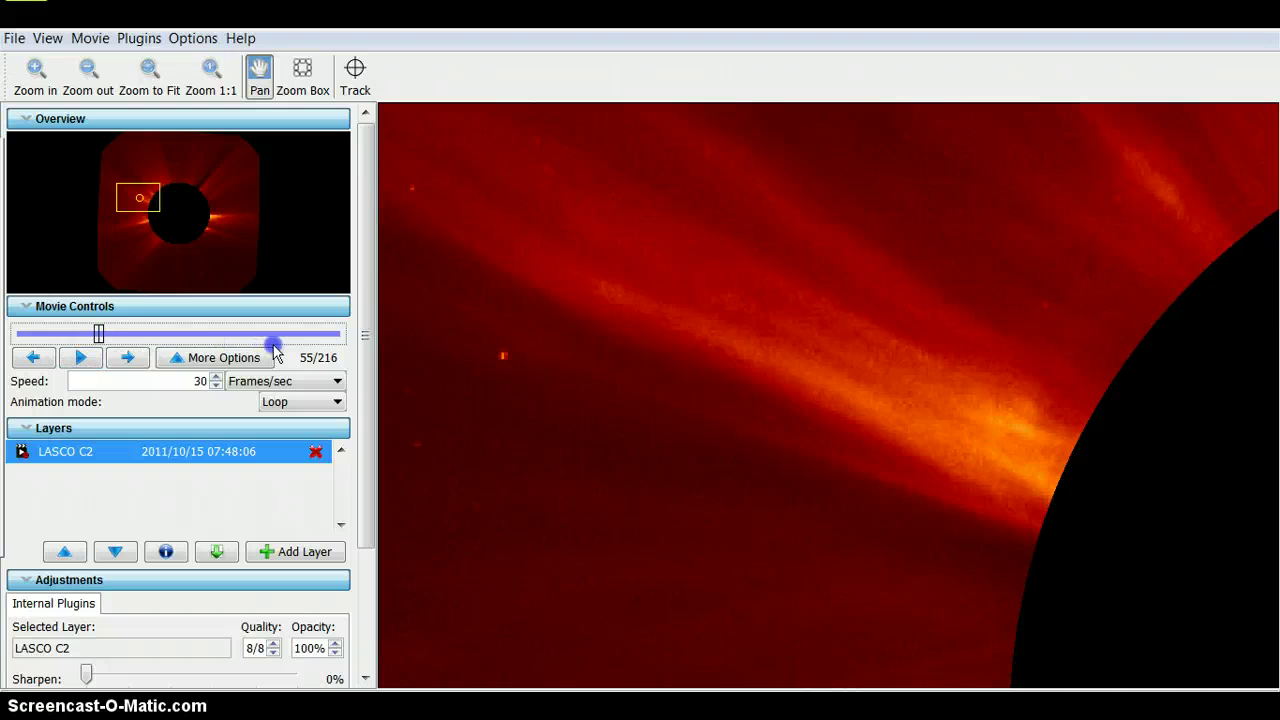
mouse_move(100, 338)
left_mouse_down()
mouse_move(286, 338)
mouse_move(251, 340)
left_mouse_up()
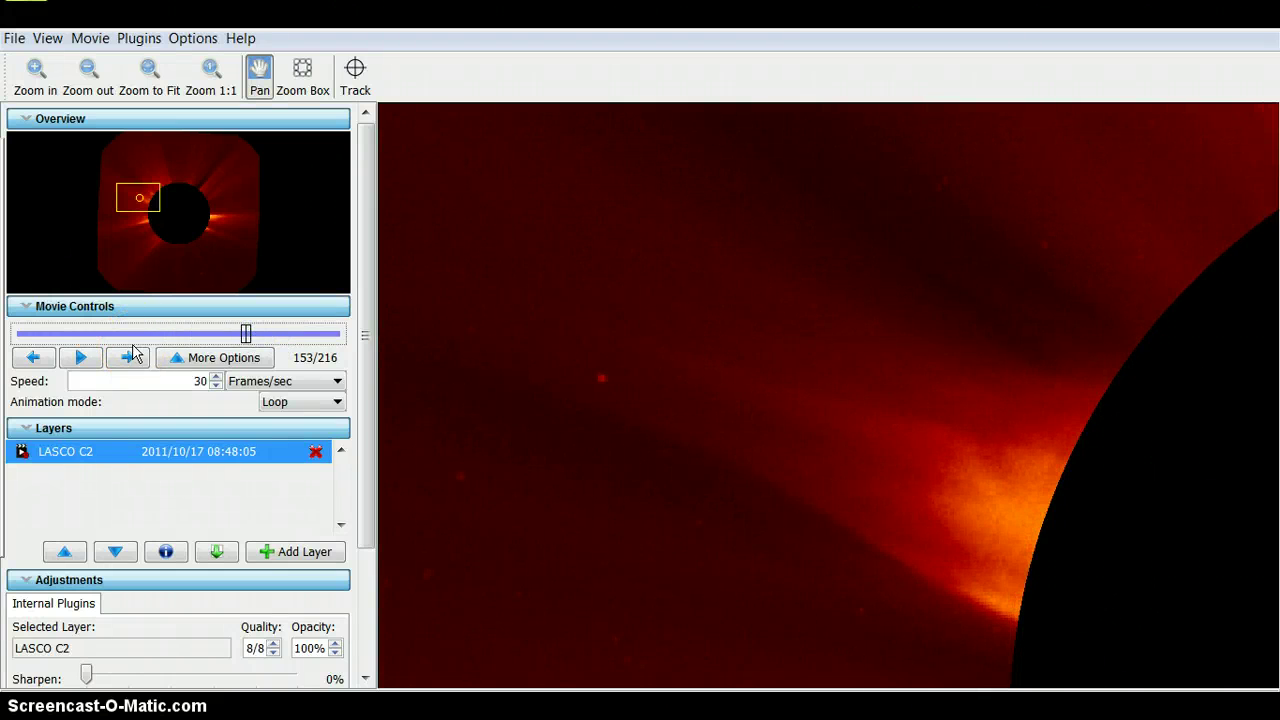
left_click(81, 357)
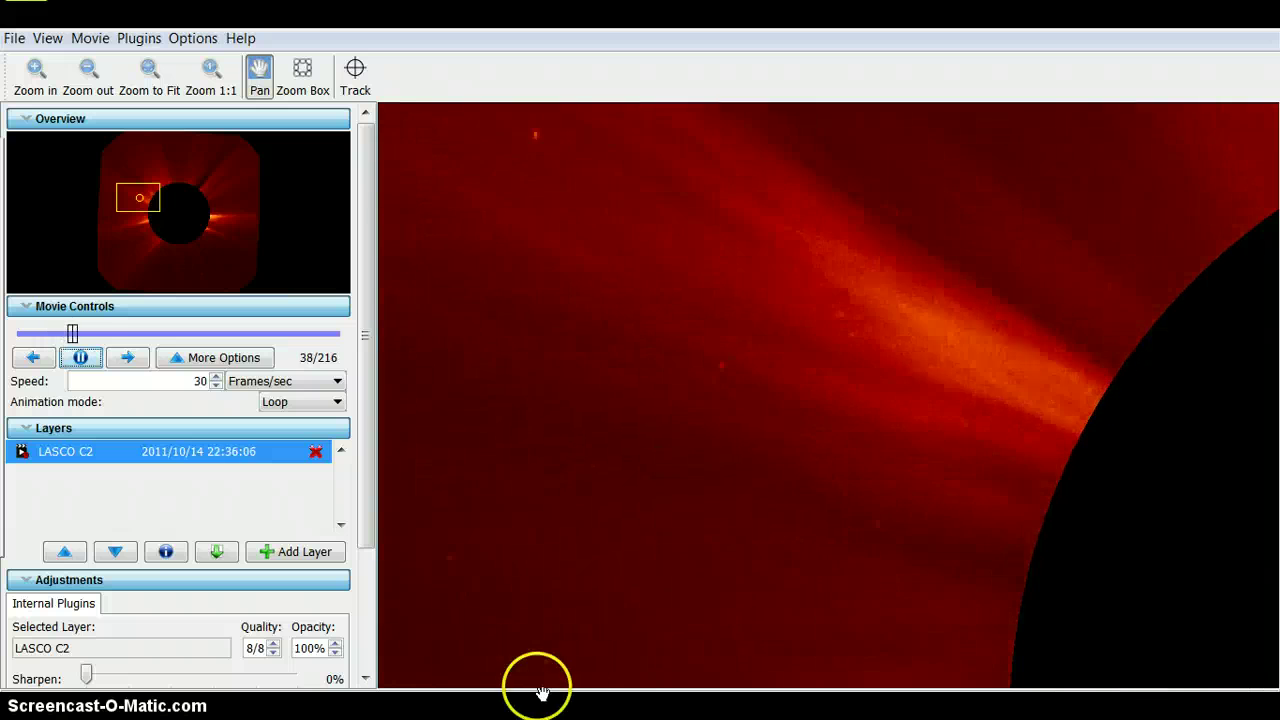
Switch to Chrome and scroll solarham.com to the Solar Update on Sunspot 1319 and group 1324.
mouse_move(566, 694)
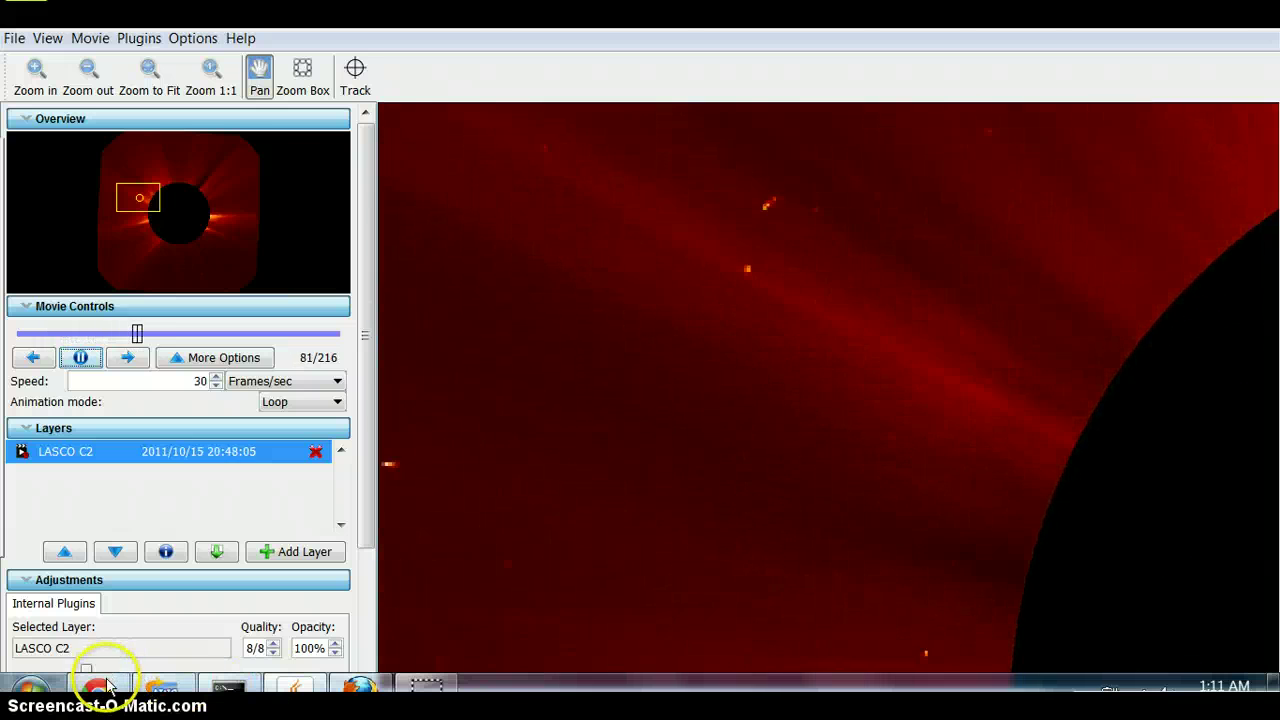
left_click(103, 686)
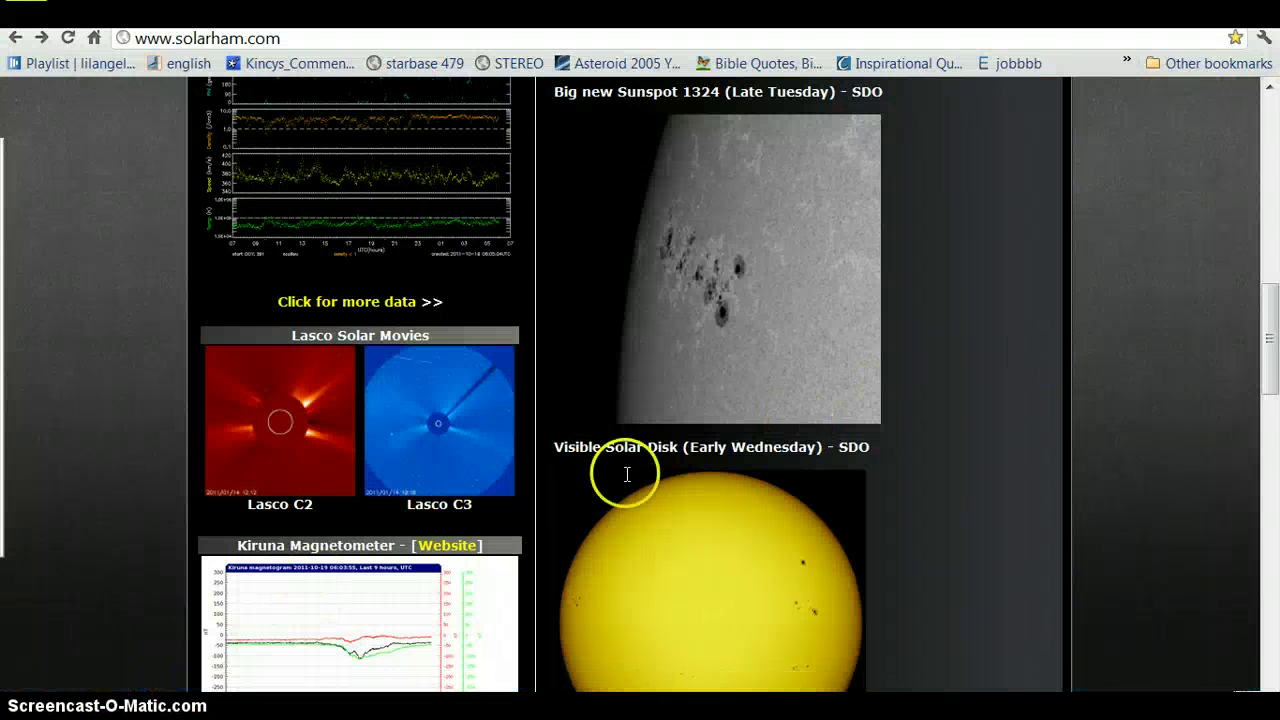
mouse_move(1272, 365)
left_mouse_down()
mouse_move(1272, 430)
mouse_move(1273, 343)
left_mouse_up()
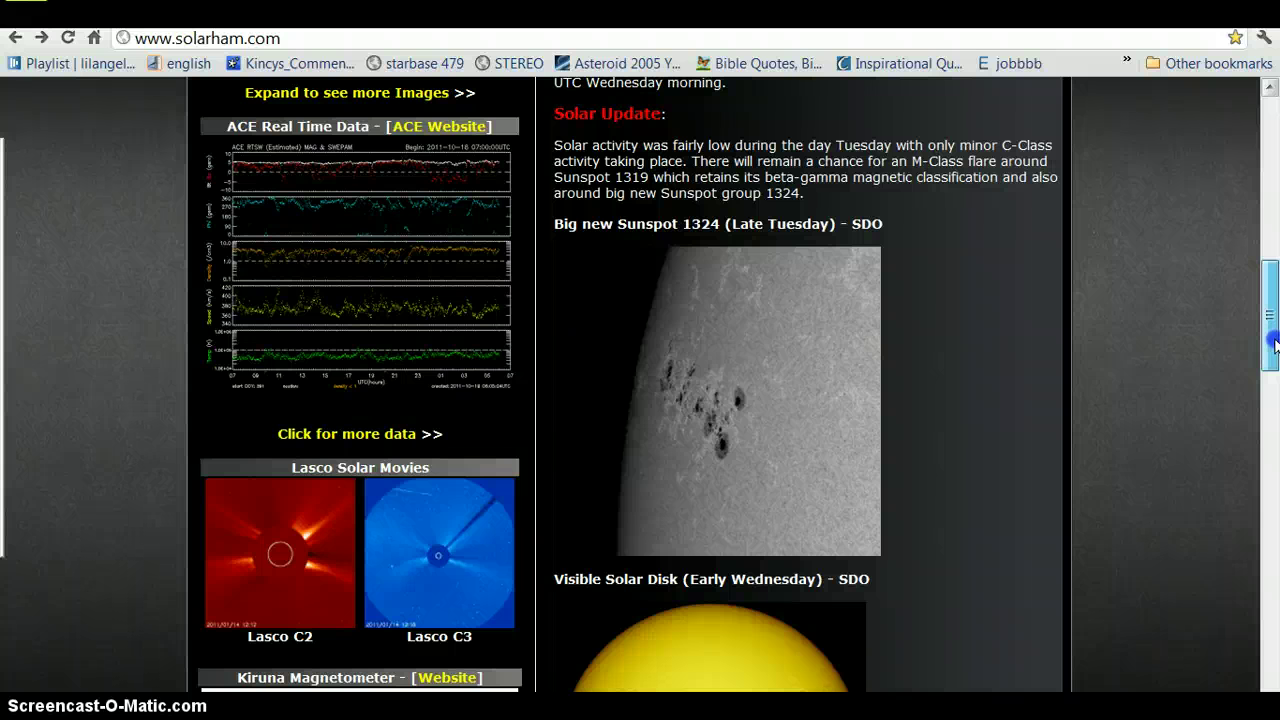
left_click_drag(1275, 345, 1275, 348)
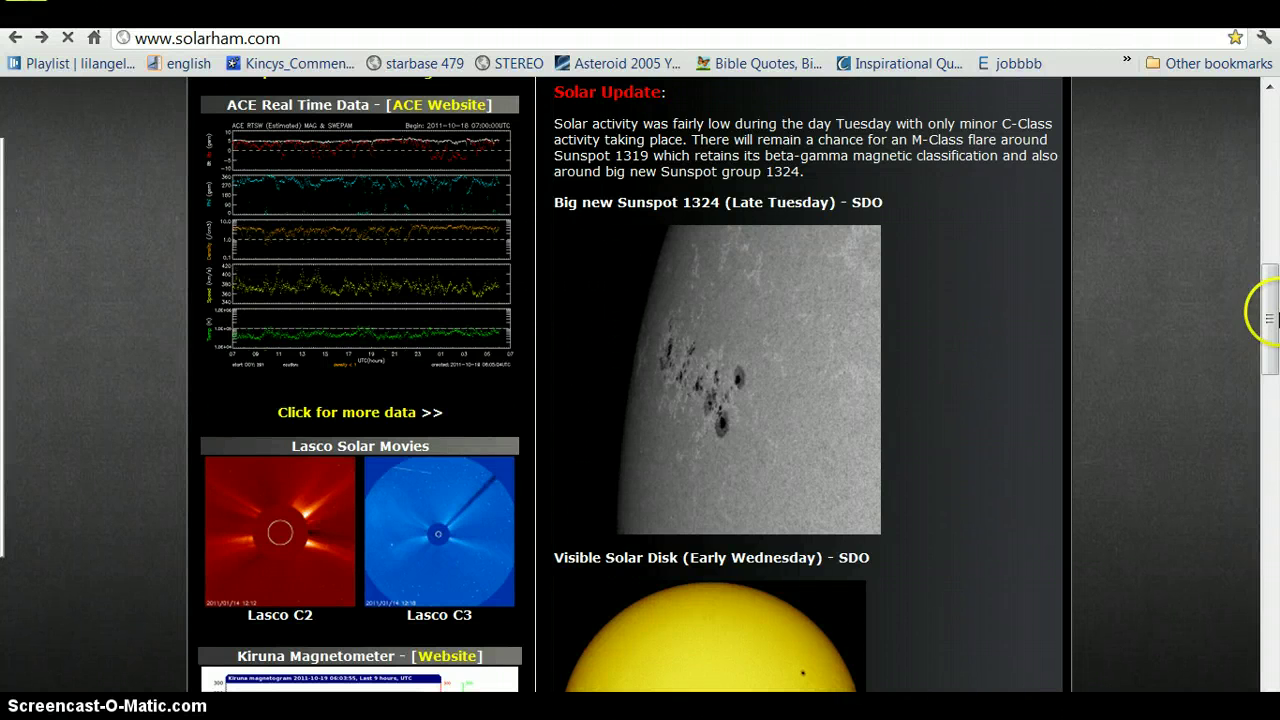
mouse_move(1266, 318)
left_mouse_down()
mouse_move(1268, 212)
mouse_move(1266, 335)
left_mouse_up()
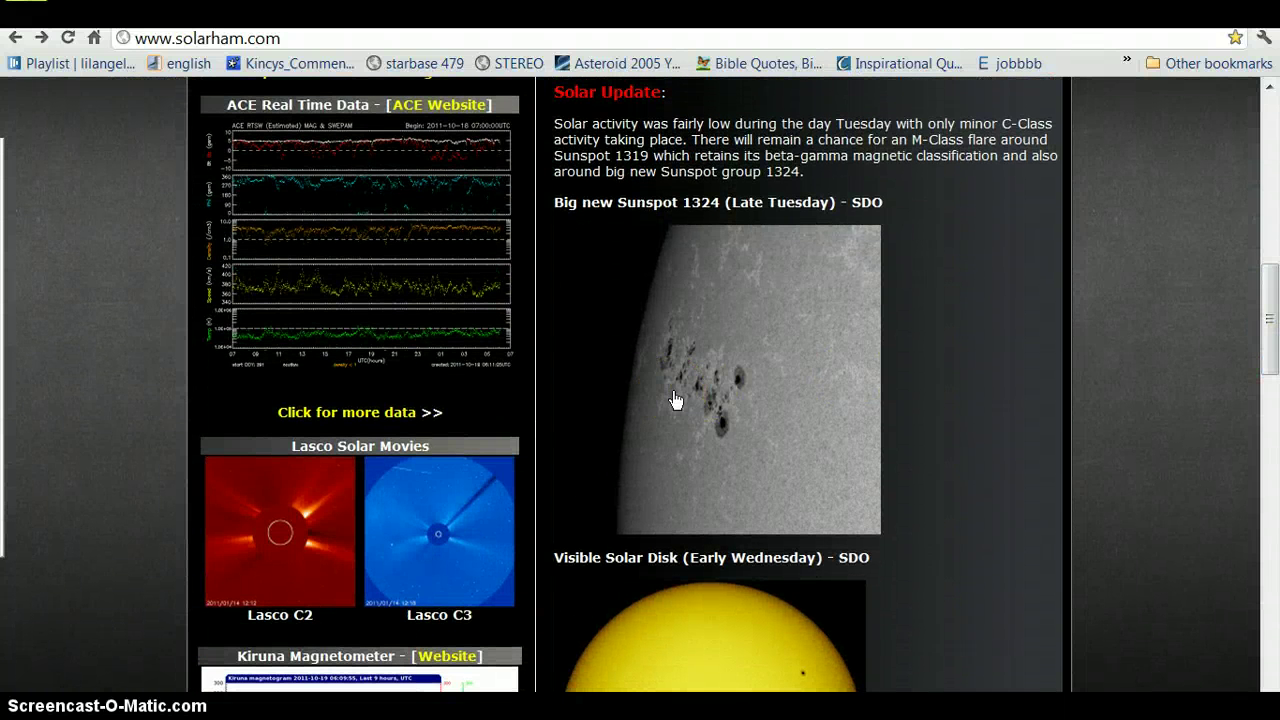